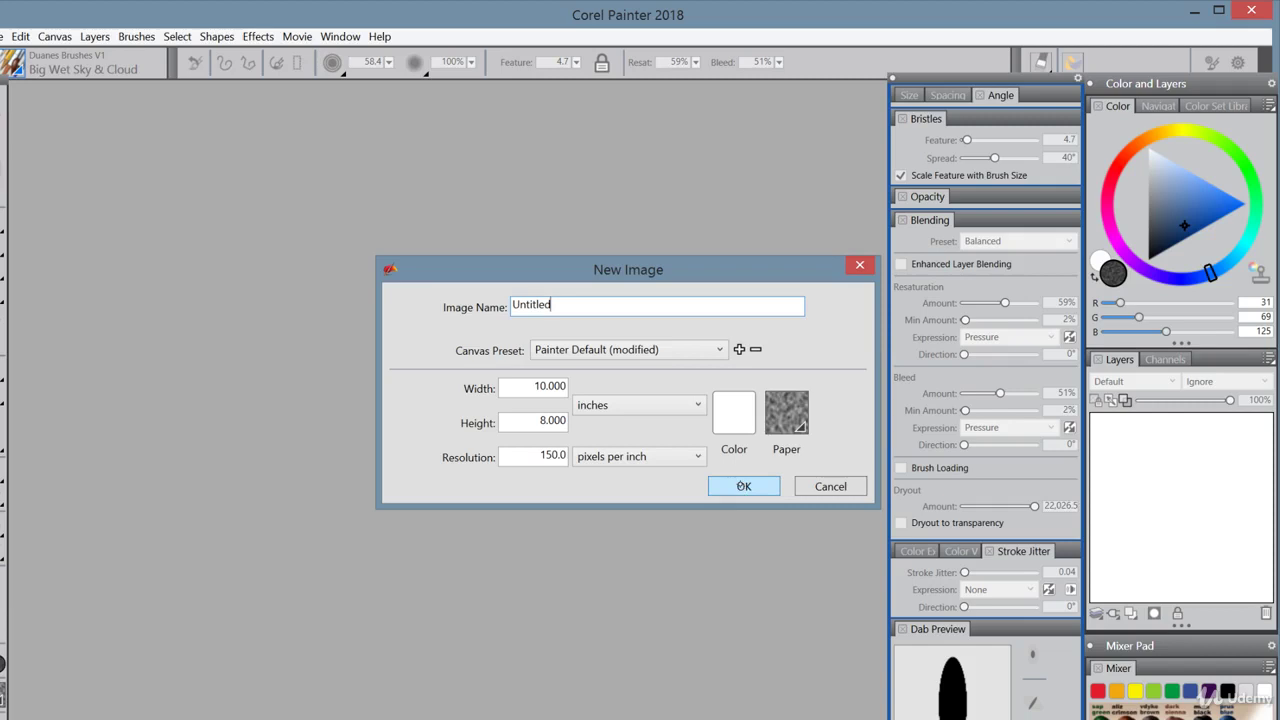
Step: Confirm the New Image dialog to open a blank 10 × 8 inch, 150 ppi canvas
click(743, 486)
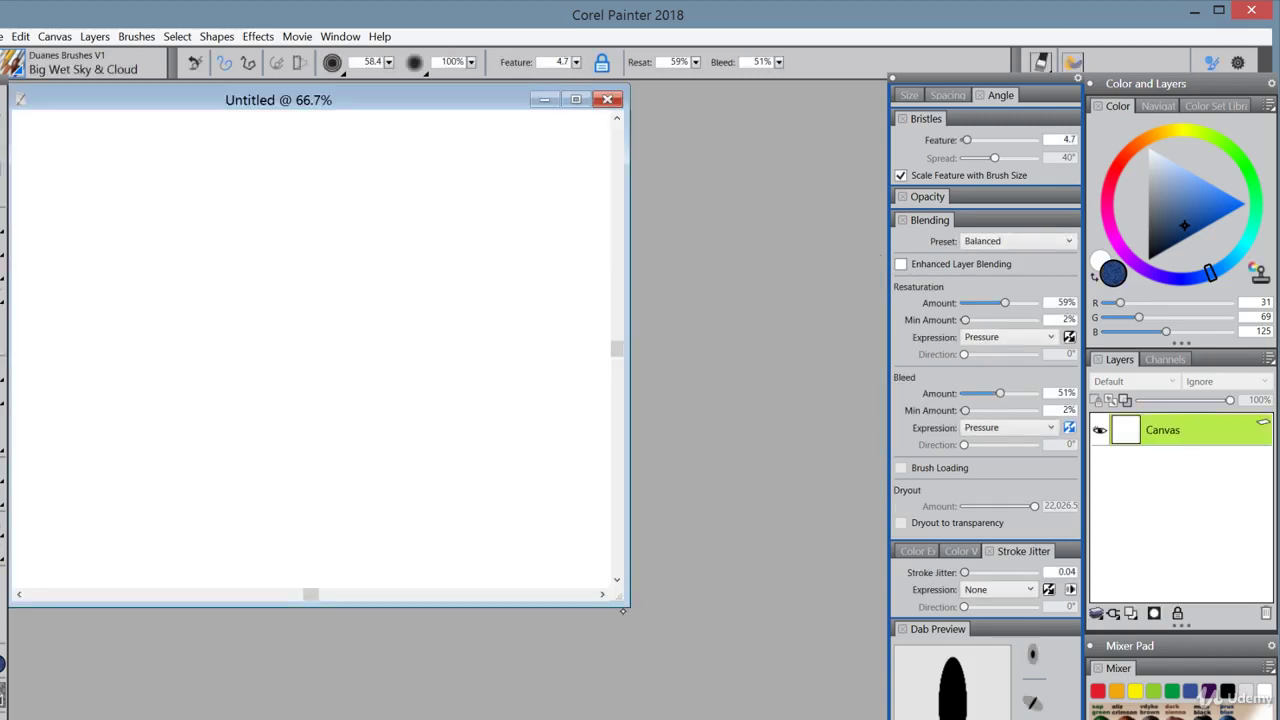
Step: Enlarge the document window, pick a bluer dark blue, and paint wet cloud strokes at upper right
drag(630, 606, 856, 716)
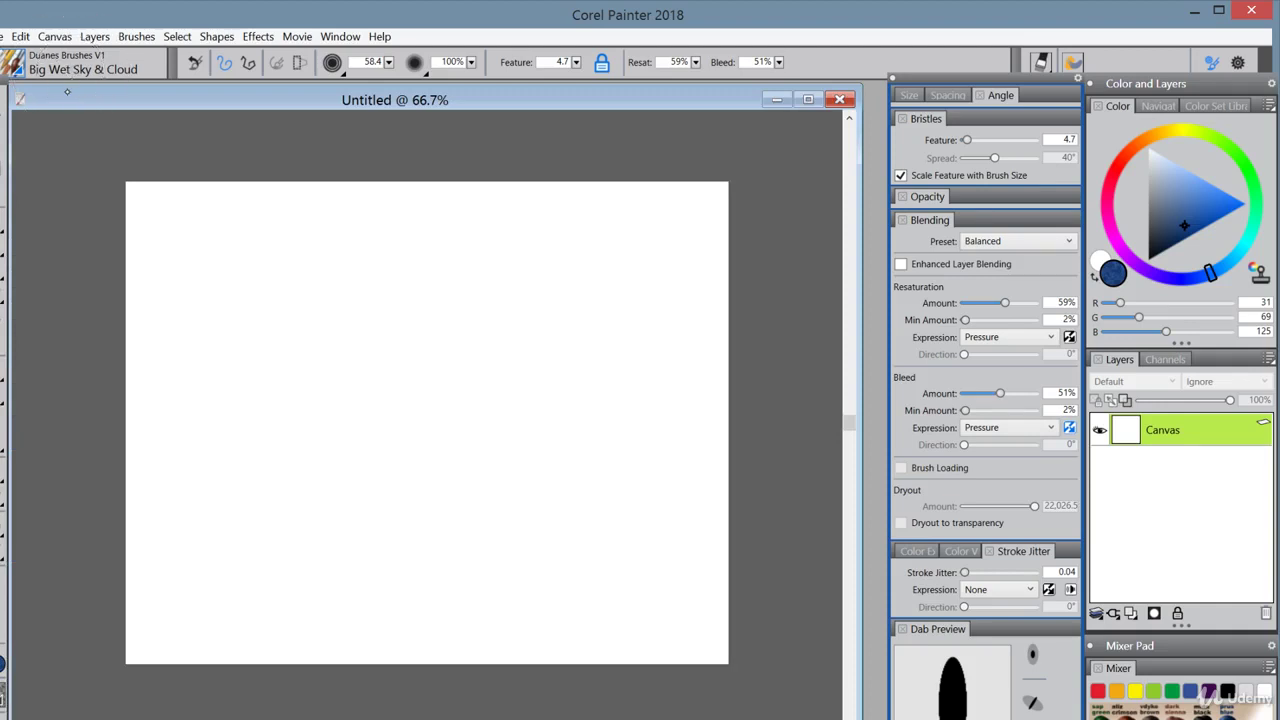
drag(1184, 225, 1185, 225)
mouse_move(669, 274)
mouse_down()
mouse_move(678, 308)
mouse_move(663, 290)
mouse_move(679, 271)
mouse_move(681, 325)
mouse_move(690, 276)
mouse_move(707, 282)
mouse_move(705, 302)
mouse_move(679, 315)
mouse_move(659, 303)
mouse_move(677, 258)
mouse_move(667, 320)
mouse_move(697, 257)
mouse_move(676, 248)
mouse_move(691, 212)
mouse_move(675, 205)
mouse_move(702, 187)
mouse_move(720, 199)
mouse_move(714, 186)
mouse_move(709, 240)
mouse_move(689, 232)
mouse_move(714, 225)
mouse_move(693, 212)
mouse_move(691, 224)
mouse_move(673, 197)
mouse_move(693, 252)
mouse_move(715, 254)
mouse_move(718, 230)
mouse_move(637, 220)
mouse_move(639, 195)
mouse_move(630, 190)
mouse_move(651, 217)
mouse_move(609, 200)
mouse_move(622, 186)
mouse_move(650, 200)
mouse_move(595, 195)
mouse_move(579, 225)
mouse_move(535, 205)
mouse_move(510, 215)
mouse_move(486, 180)
mouse_move(479, 210)
mouse_move(415, 205)
mouse_move(726, 189)
mouse_move(651, 210)
mouse_move(723, 220)
mouse_move(650, 230)
mouse_move(623, 251)
mouse_move(630, 225)
mouse_move(597, 220)
mouse_move(535, 245)
mouse_move(479, 222)
mouse_move(435, 230)
mouse_move(534, 223)
mouse_move(716, 243)
mouse_move(652, 265)
mouse_move(446, 258)
mouse_move(537, 226)
mouse_move(641, 247)
mouse_move(563, 229)
mouse_move(518, 264)
mouse_move(729, 271)
mouse_move(690, 272)
mouse_up()
Step: Pick a light sky blue in the Color wheel, then shift it to a slightly deeper blue
click(1188, 209)
click(1180, 201)
click(1229, 262)
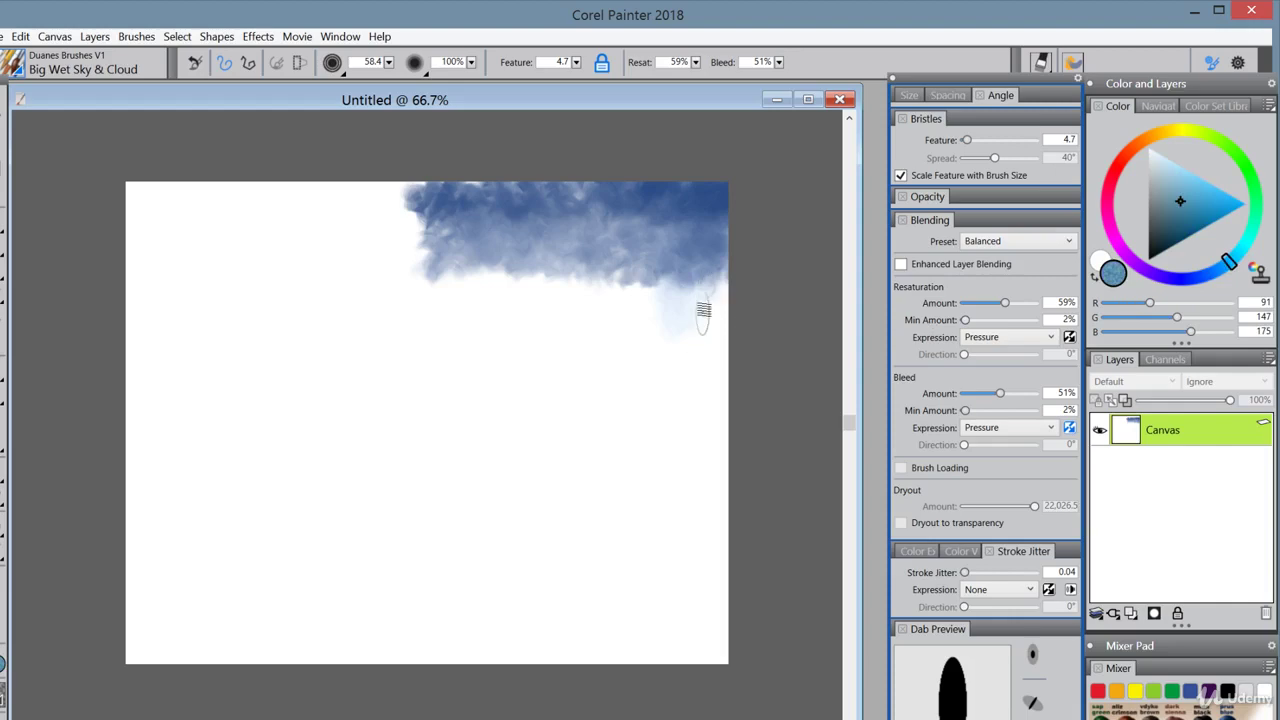
click(1184, 217)
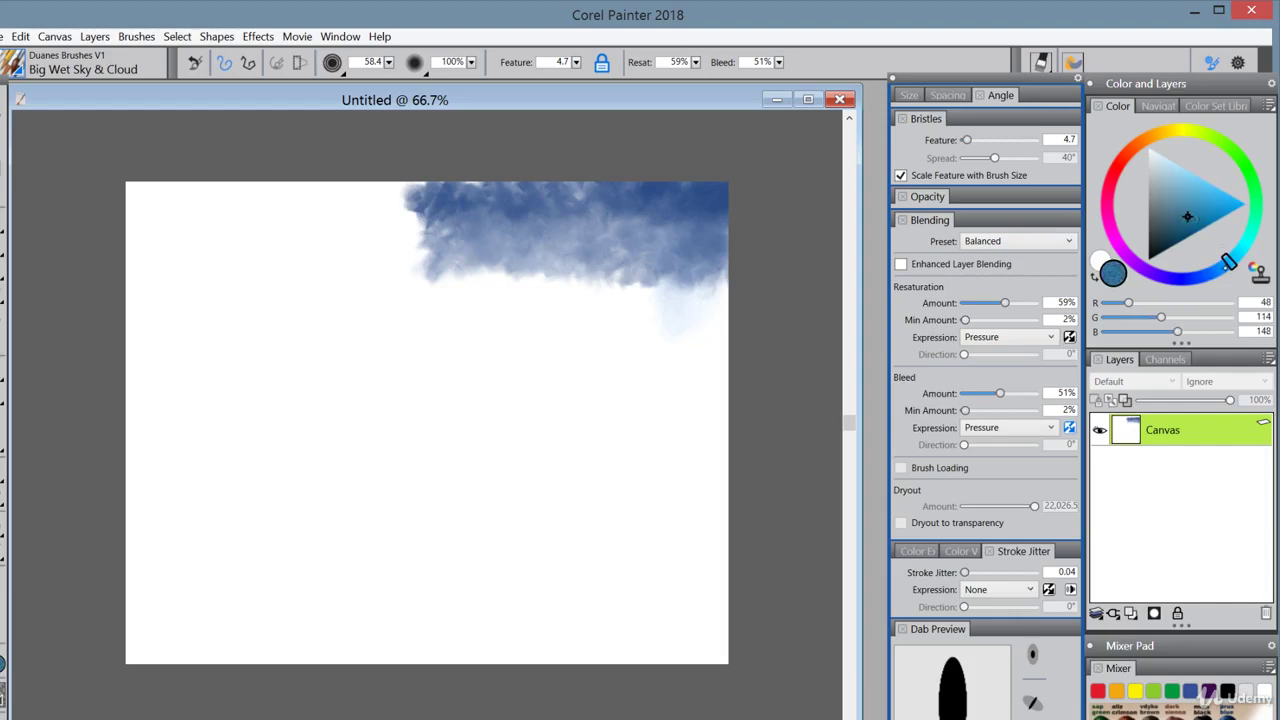
click(1222, 266)
Step: Extend the cloud leftward and paint a darker violet-blue band along its top edge
mouse_move(698, 296)
mouse_down()
mouse_move(668, 318)
mouse_move(702, 247)
mouse_move(714, 258)
mouse_move(657, 221)
mouse_move(697, 243)
mouse_move(676, 280)
mouse_move(629, 297)
mouse_move(660, 262)
mouse_move(619, 281)
mouse_move(615, 229)
mouse_move(637, 273)
mouse_move(594, 263)
mouse_move(608, 292)
mouse_move(716, 302)
mouse_move(601, 314)
mouse_move(559, 281)
mouse_move(530, 308)
mouse_move(518, 292)
mouse_move(446, 260)
mouse_up()
mouse_move(473, 207)
mouse_down()
mouse_move(498, 184)
mouse_move(558, 203)
mouse_move(461, 194)
mouse_move(545, 167)
mouse_move(561, 236)
mouse_move(549, 253)
mouse_move(474, 268)
mouse_move(448, 316)
mouse_move(525, 302)
mouse_move(519, 316)
mouse_move(645, 330)
mouse_up()
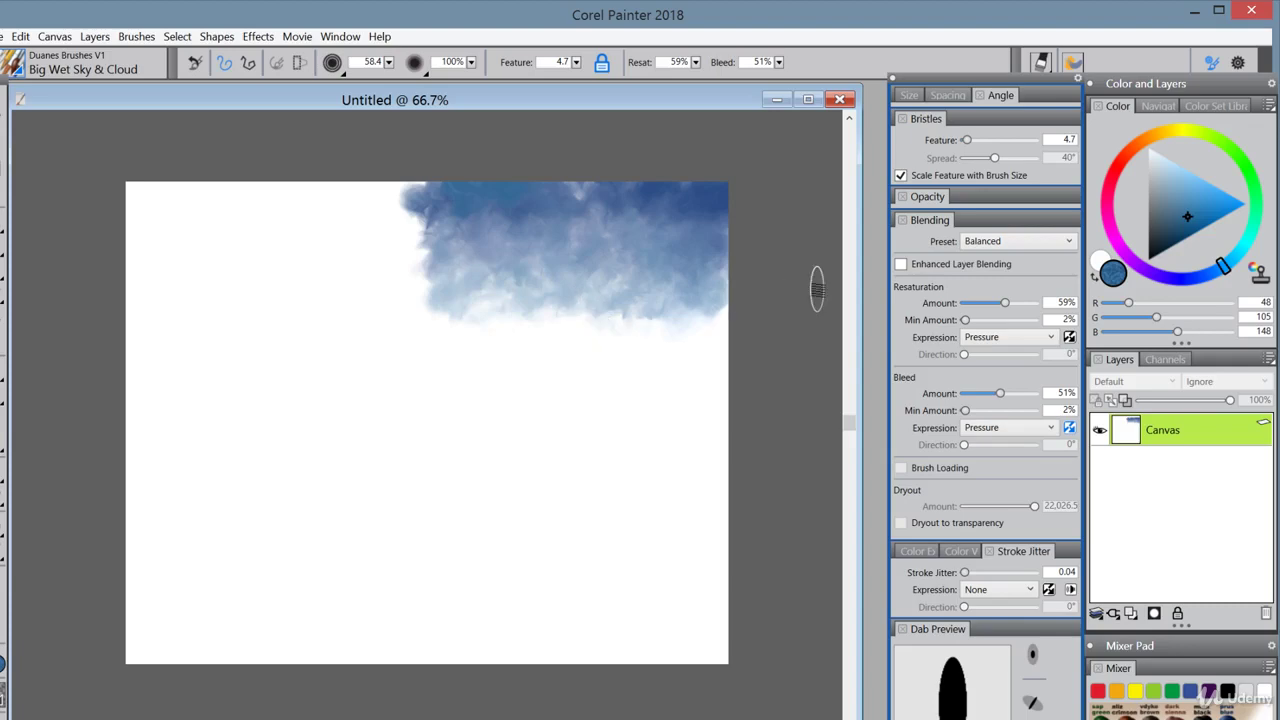
drag(1220, 268, 1205, 276)
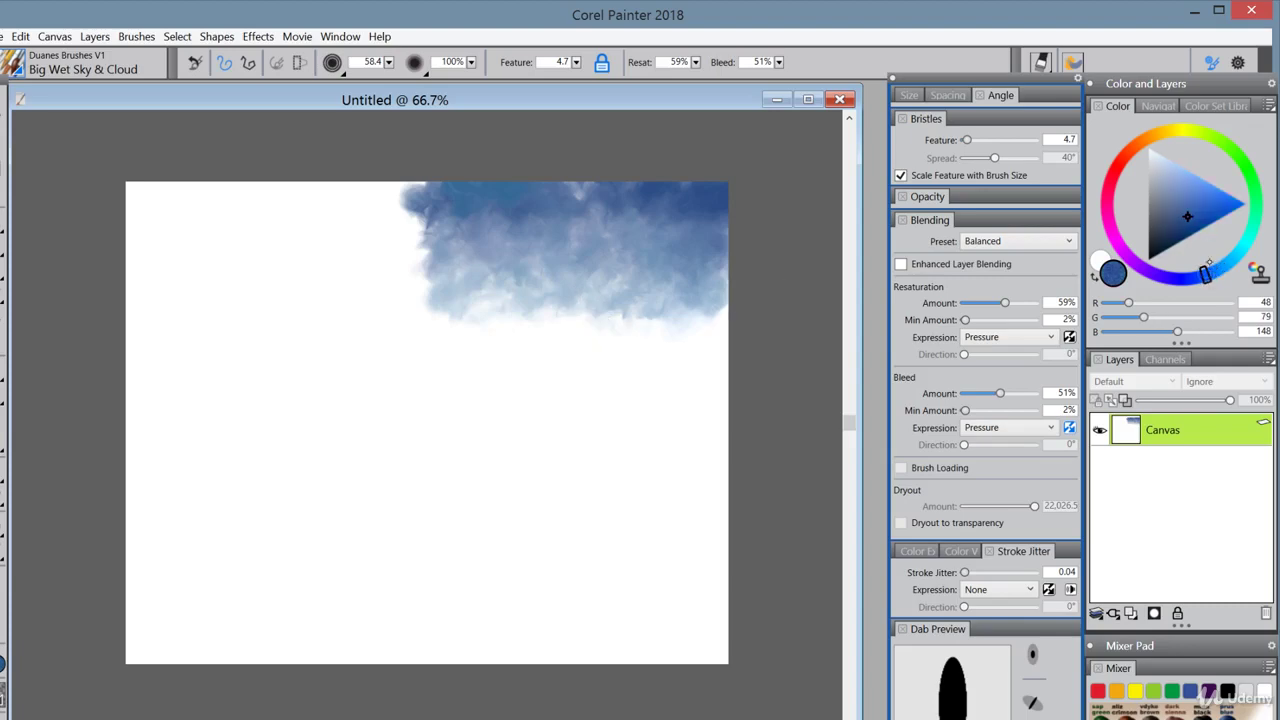
mouse_move(443, 180)
mouse_down()
mouse_move(483, 202)
mouse_move(567, 186)
mouse_move(561, 204)
mouse_move(418, 200)
mouse_move(490, 209)
mouse_move(604, 190)
mouse_move(594, 187)
mouse_move(620, 234)
mouse_move(680, 218)
mouse_move(713, 238)
mouse_move(702, 245)
mouse_move(611, 200)
mouse_move(521, 222)
mouse_move(434, 216)
mouse_move(493, 237)
mouse_move(647, 232)
mouse_move(709, 252)
mouse_move(701, 311)
mouse_move(700, 280)
mouse_move(719, 312)
mouse_move(705, 335)
mouse_move(721, 387)
mouse_move(699, 405)
mouse_move(676, 388)
mouse_move(675, 357)
mouse_move(664, 386)
mouse_move(682, 376)
mouse_move(638, 383)
mouse_move(639, 372)
mouse_move(635, 415)
mouse_move(659, 365)
mouse_move(622, 379)
mouse_move(630, 330)
mouse_move(544, 393)
mouse_move(610, 337)
mouse_move(589, 319)
mouse_move(554, 364)
mouse_move(528, 367)
mouse_move(616, 305)
mouse_move(585, 325)
mouse_move(595, 360)
mouse_move(601, 318)
mouse_move(552, 352)
mouse_move(547, 327)
mouse_move(410, 421)
mouse_move(566, 320)
mouse_move(494, 346)
mouse_up()
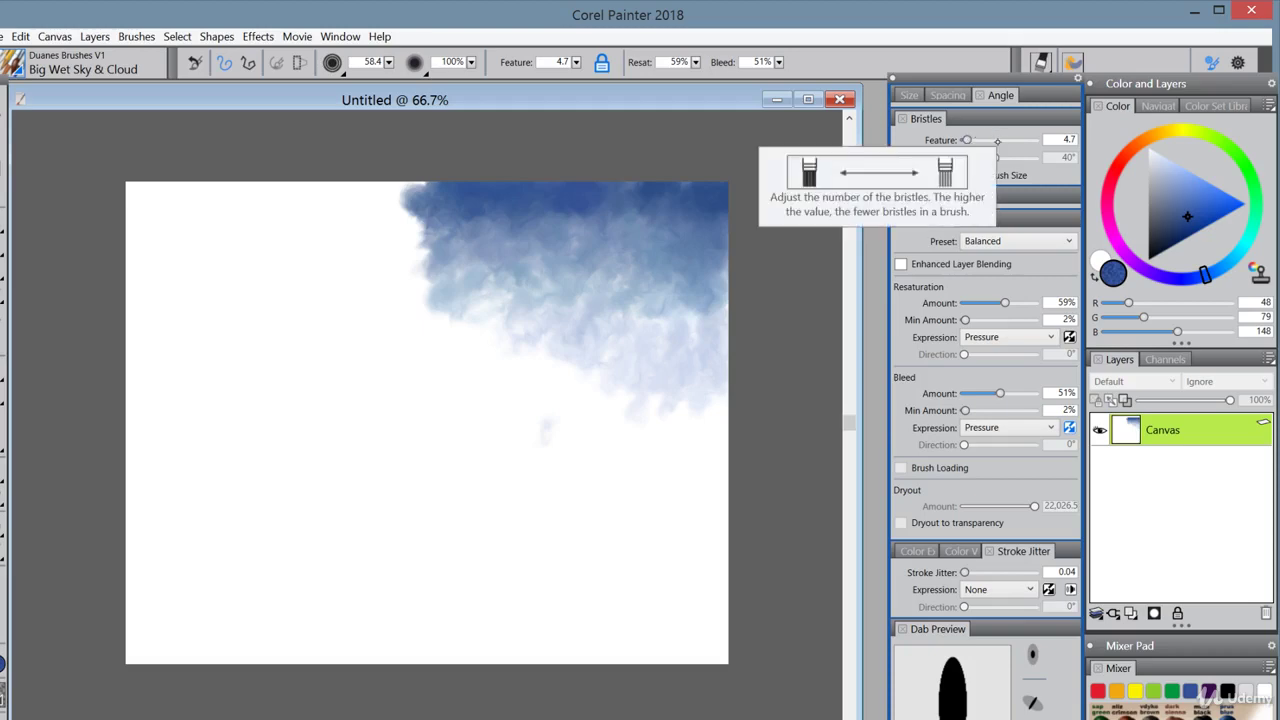
Step: Paint a test stroke with bristle Feature at 47.4, then set Feature back to 4.7
click(997, 141)
mouse_move(494, 366)
mouse_down()
mouse_move(489, 340)
mouse_move(468, 405)
mouse_move(514, 371)
mouse_move(534, 455)
mouse_up()
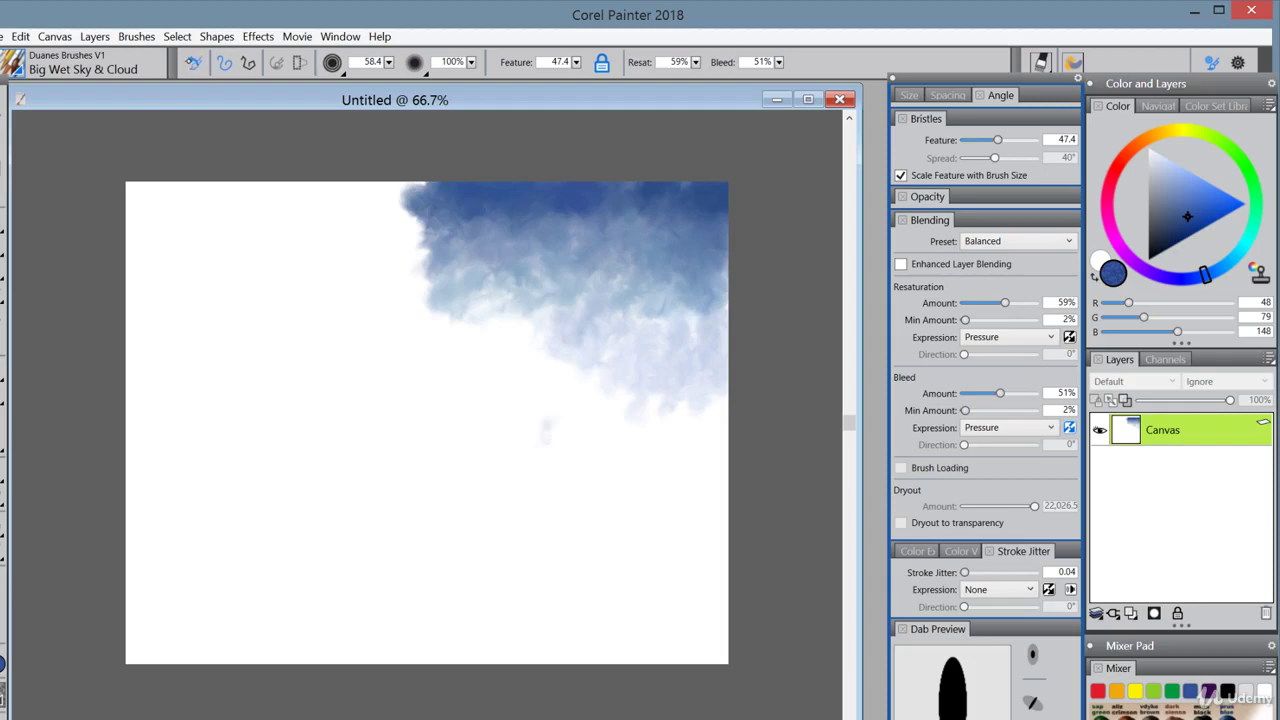
text(4.7)
key(Return)
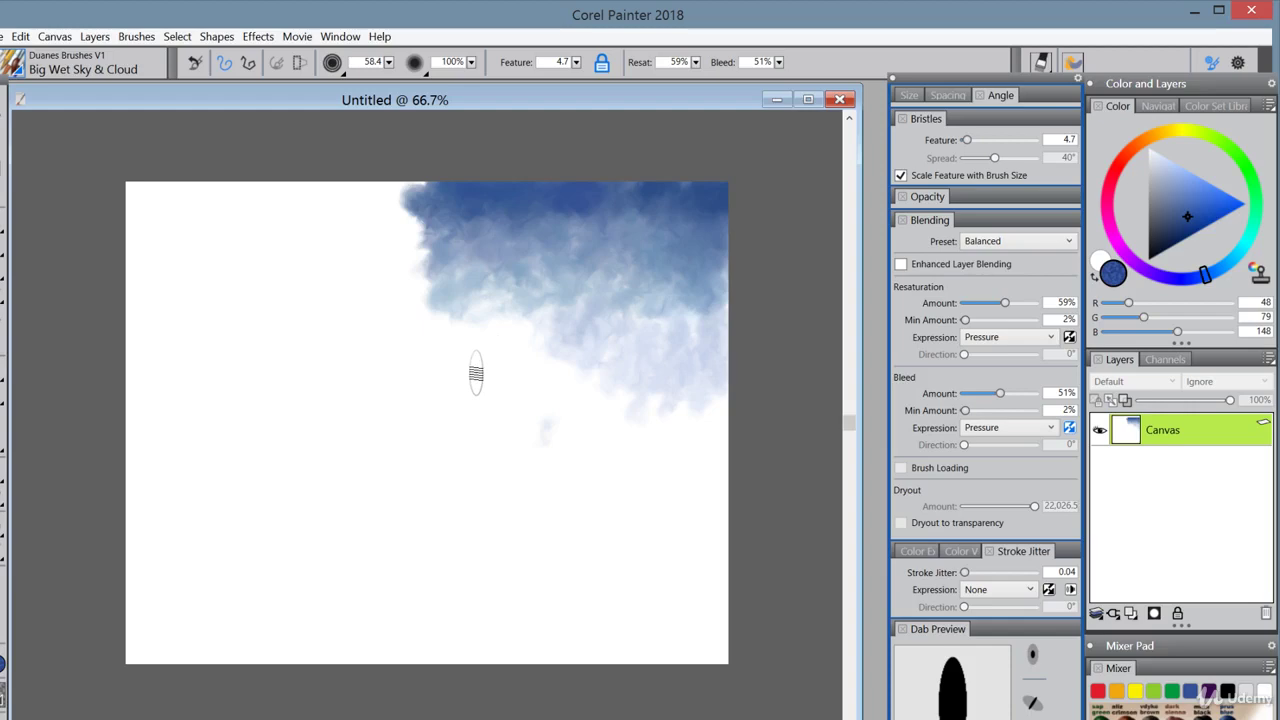
Step: Dab darker blue along the cloud's lower-left edge
mouse_move(505, 330)
mouse_down()
mouse_move(509, 317)
mouse_move(511, 329)
mouse_move(474, 286)
mouse_up()
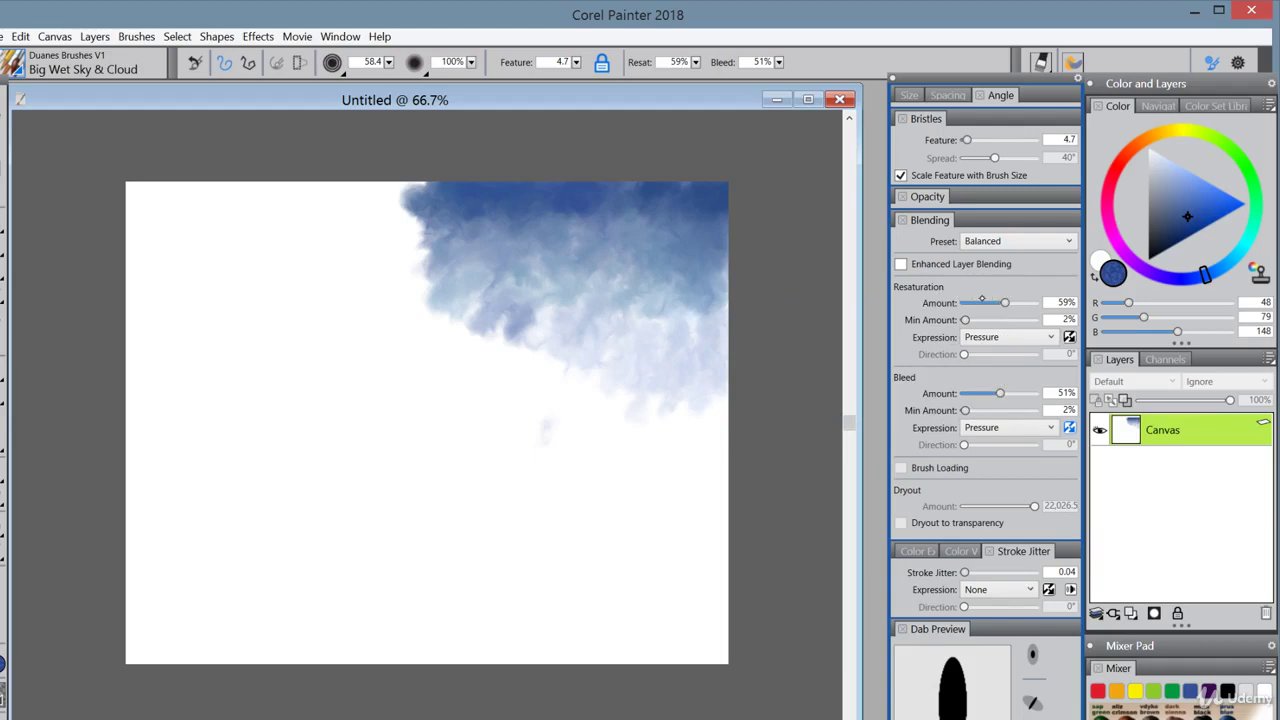
mouse_move(975, 303)
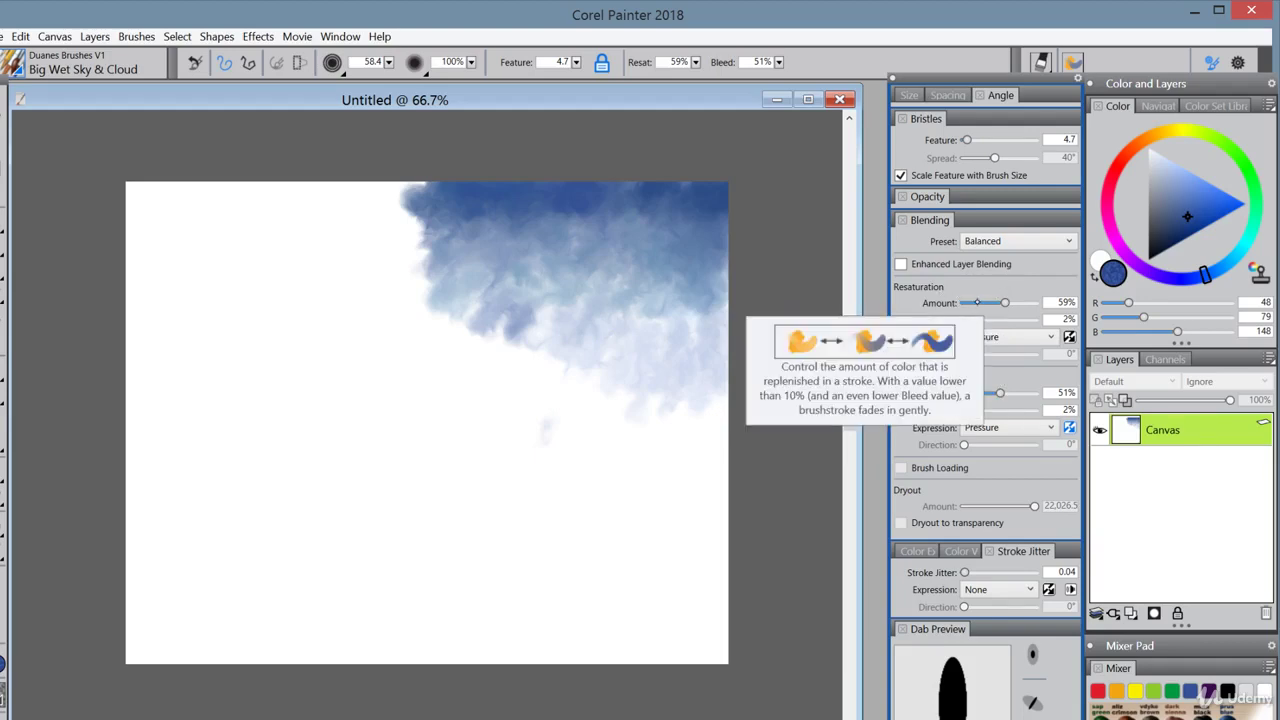
mouse_move(996, 394)
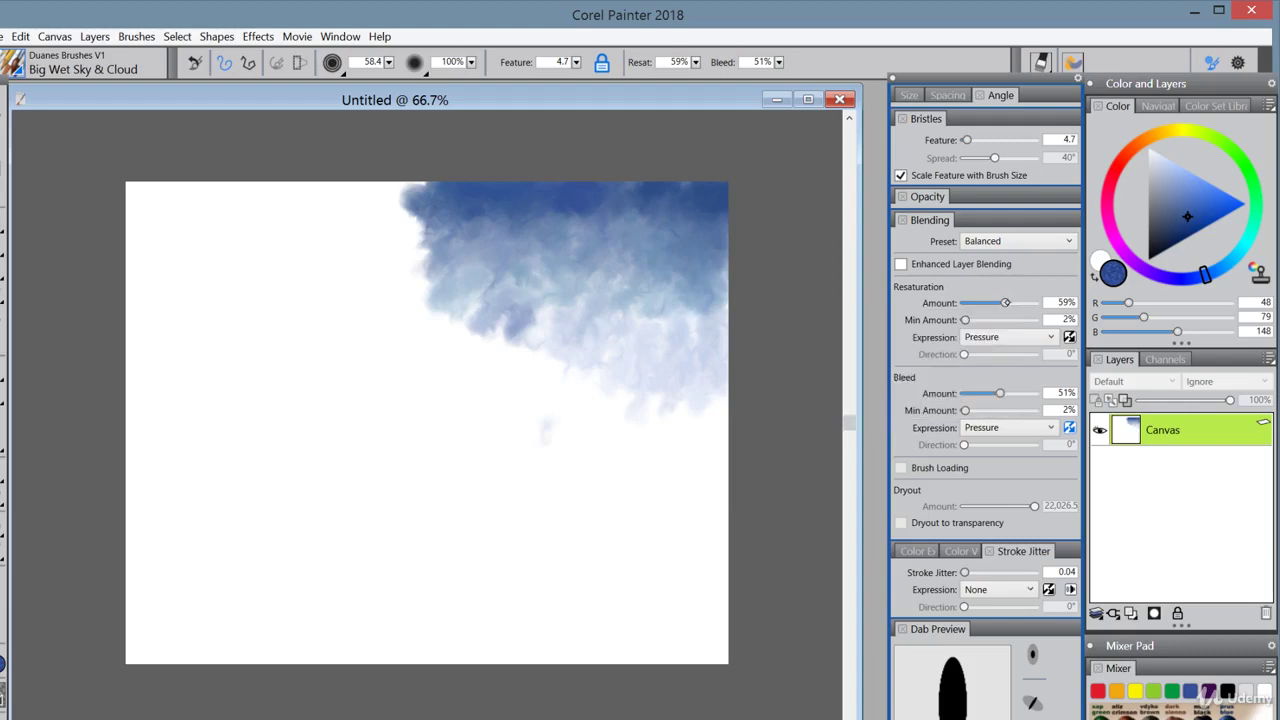
Step: Set Resaturation to 100% and paint strong dark blue down the cloud's top-left and left edges
drag(1006, 302, 1048, 305)
drag(426, 220, 420, 188)
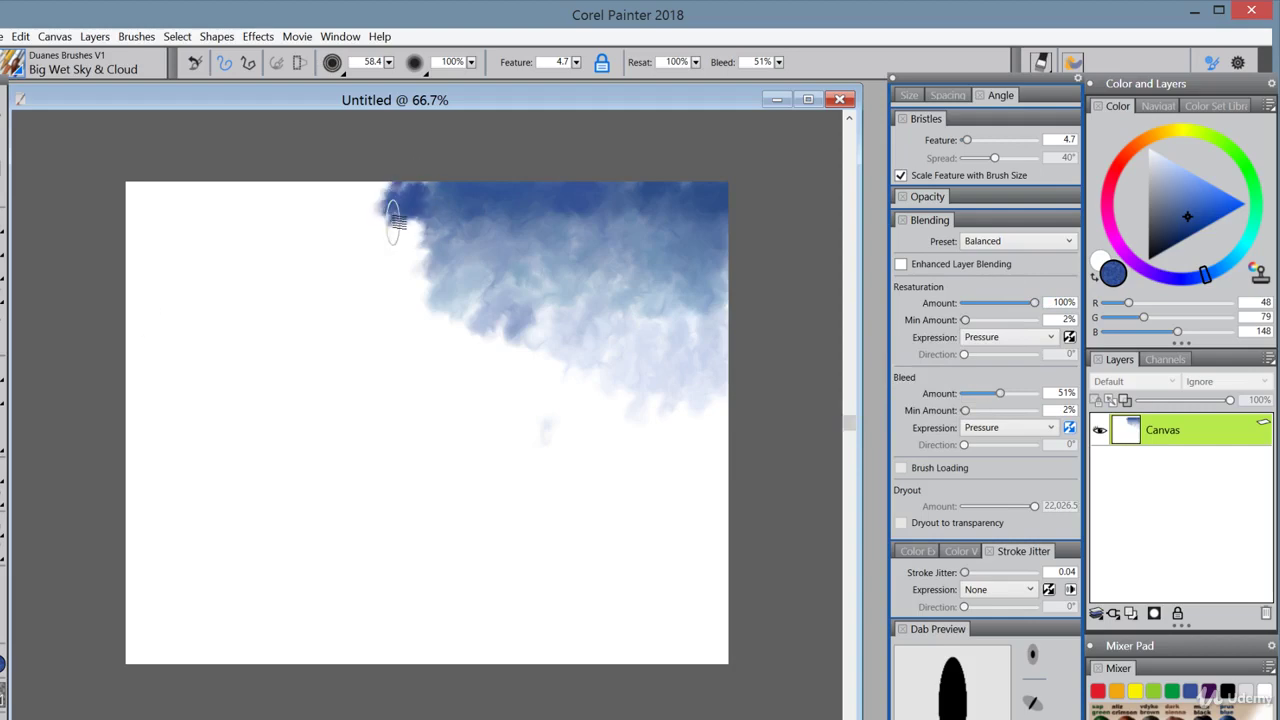
mouse_move(393, 222)
mouse_down()
mouse_move(384, 255)
mouse_move(405, 263)
mouse_move(404, 227)
mouse_move(406, 268)
mouse_move(420, 266)
mouse_move(405, 338)
mouse_up()
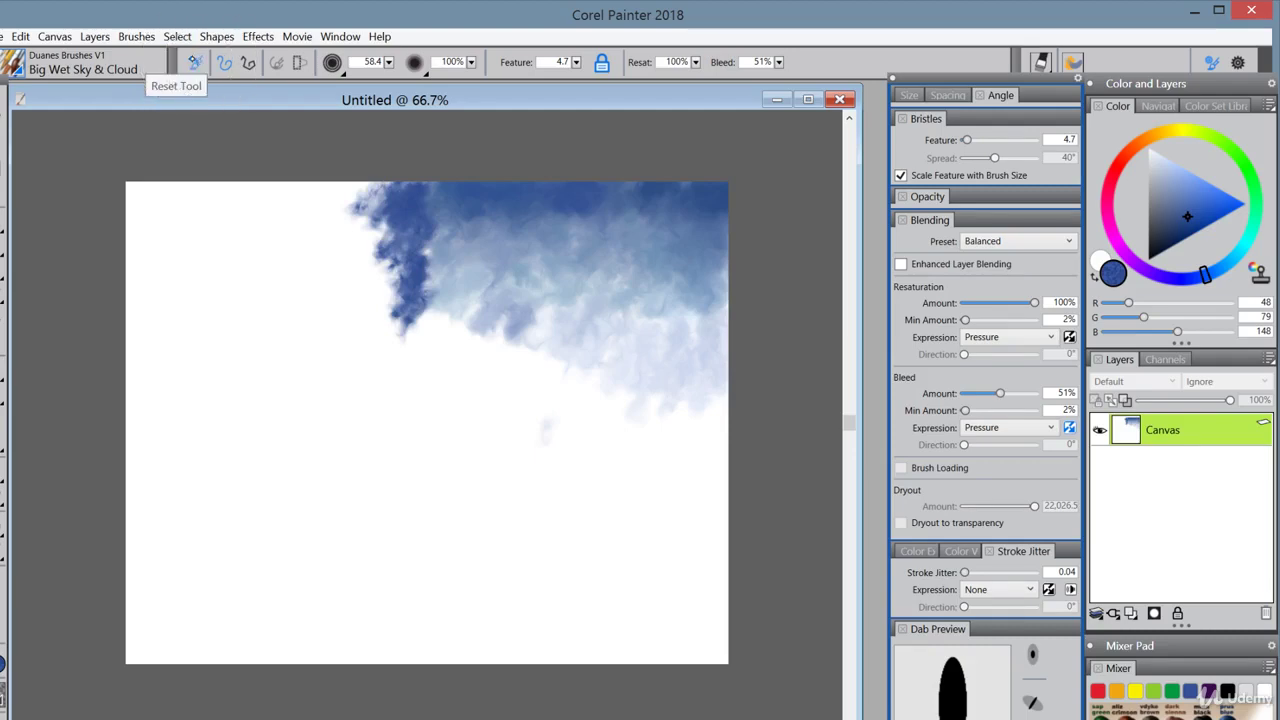
Step: Reset the brush to defaults, set Bleed to 100%, and blend light blue haze below the cloud
click(196, 60)
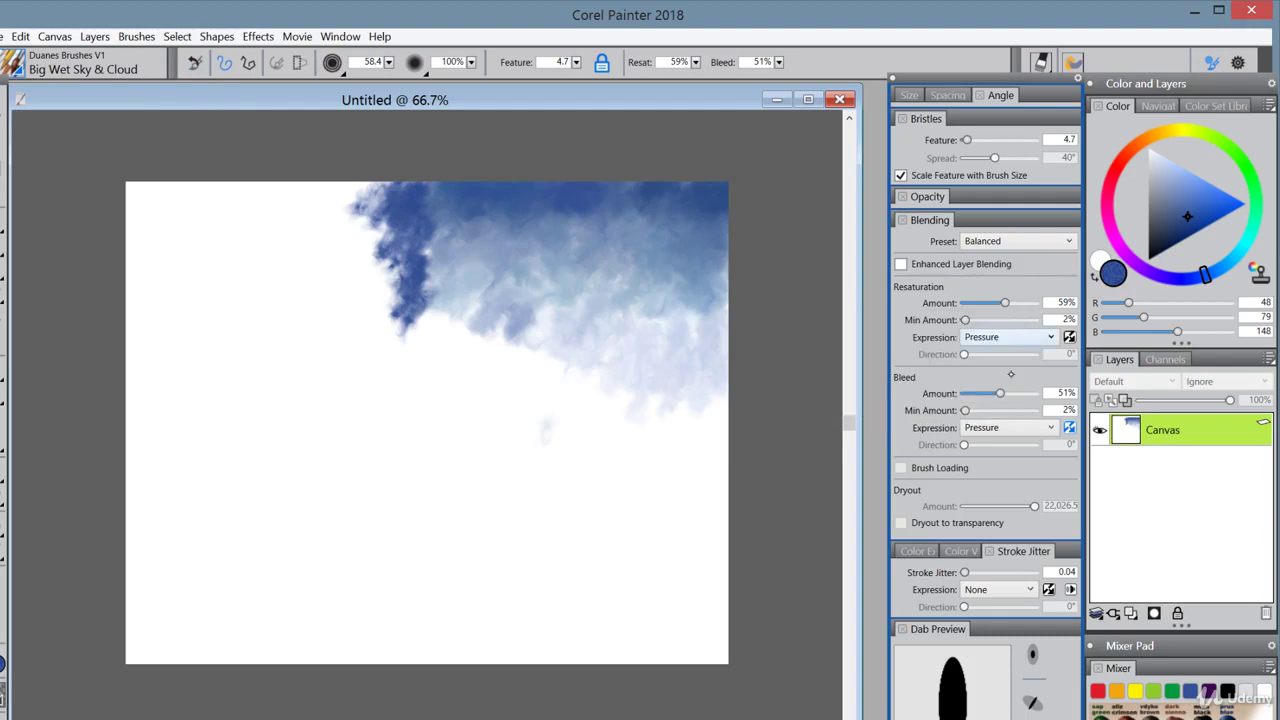
drag(1000, 393, 1035, 393)
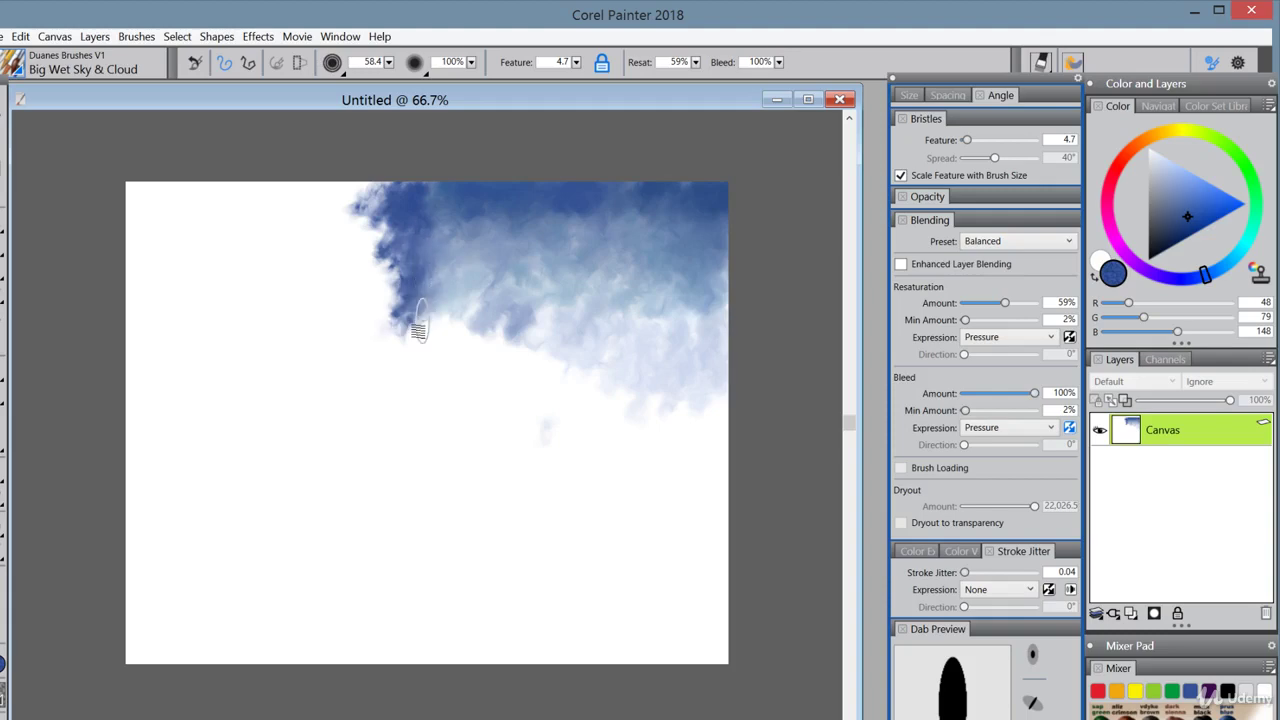
mouse_move(428, 366)
mouse_down()
mouse_move(459, 352)
mouse_move(409, 357)
mouse_move(479, 354)
mouse_move(407, 368)
mouse_move(480, 353)
mouse_move(506, 365)
mouse_move(498, 357)
mouse_move(482, 368)
mouse_move(501, 361)
mouse_move(482, 383)
mouse_move(492, 391)
mouse_move(512, 372)
mouse_move(507, 382)
mouse_move(526, 387)
mouse_move(542, 376)
mouse_move(462, 381)
mouse_move(478, 365)
mouse_move(554, 378)
mouse_move(504, 353)
mouse_move(519, 378)
mouse_move(551, 389)
mouse_move(489, 395)
mouse_move(532, 420)
mouse_move(568, 386)
mouse_move(528, 393)
mouse_move(511, 354)
mouse_up()
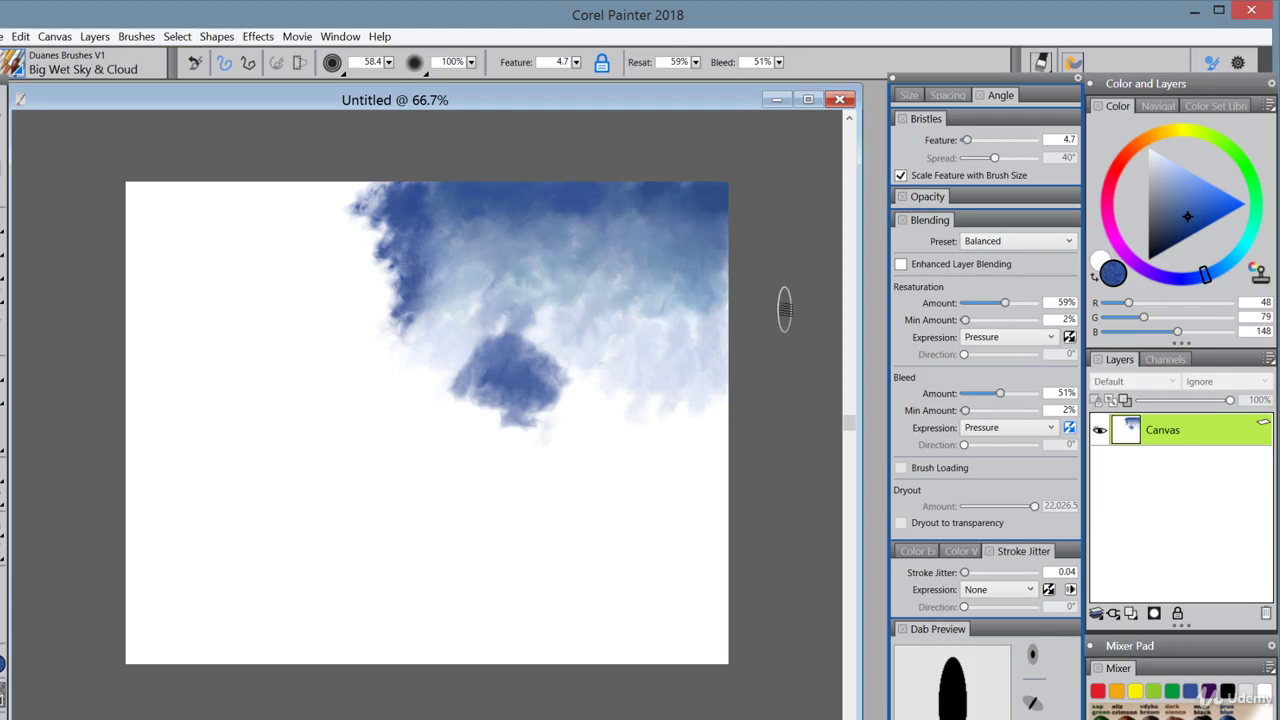
Step: Set Resaturation to 0% and paint a test stroke over the upper-right clouds
drag(1005, 302, 960, 302)
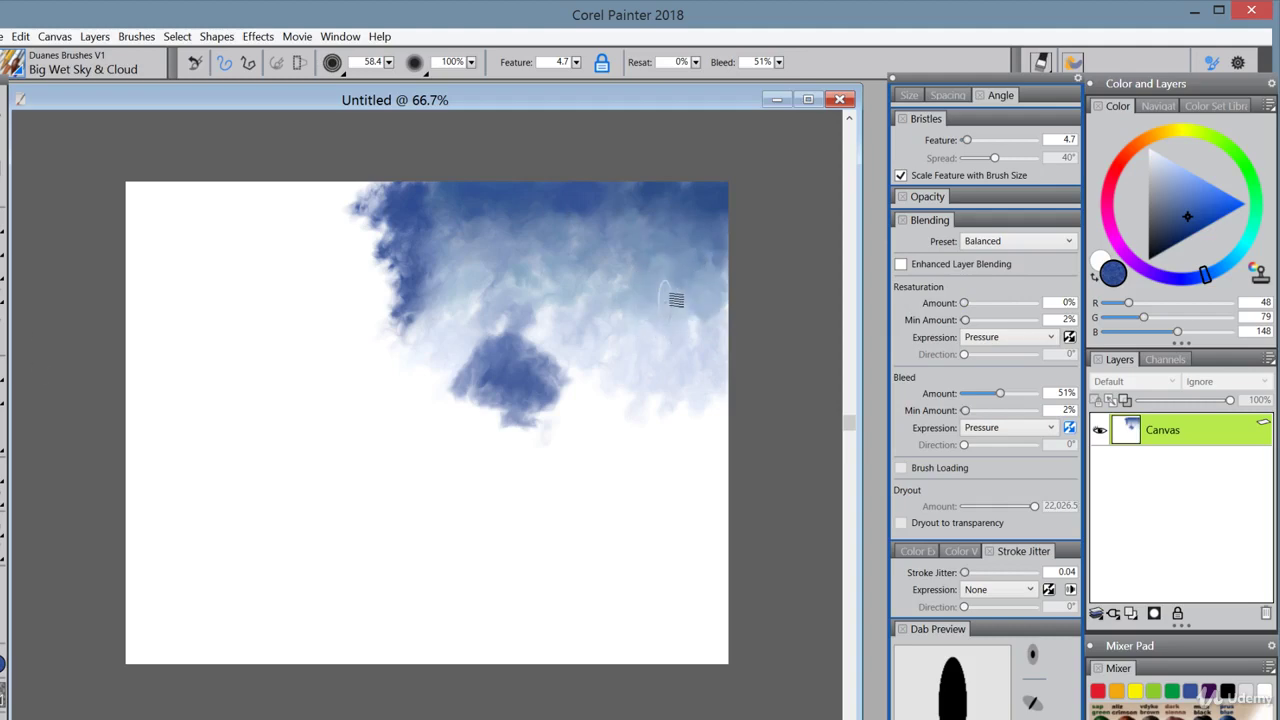
mouse_move(646, 200)
mouse_down()
mouse_move(705, 228)
mouse_move(702, 248)
mouse_move(725, 243)
mouse_move(672, 257)
mouse_move(658, 235)
mouse_move(699, 265)
mouse_move(712, 300)
mouse_move(670, 371)
mouse_up()
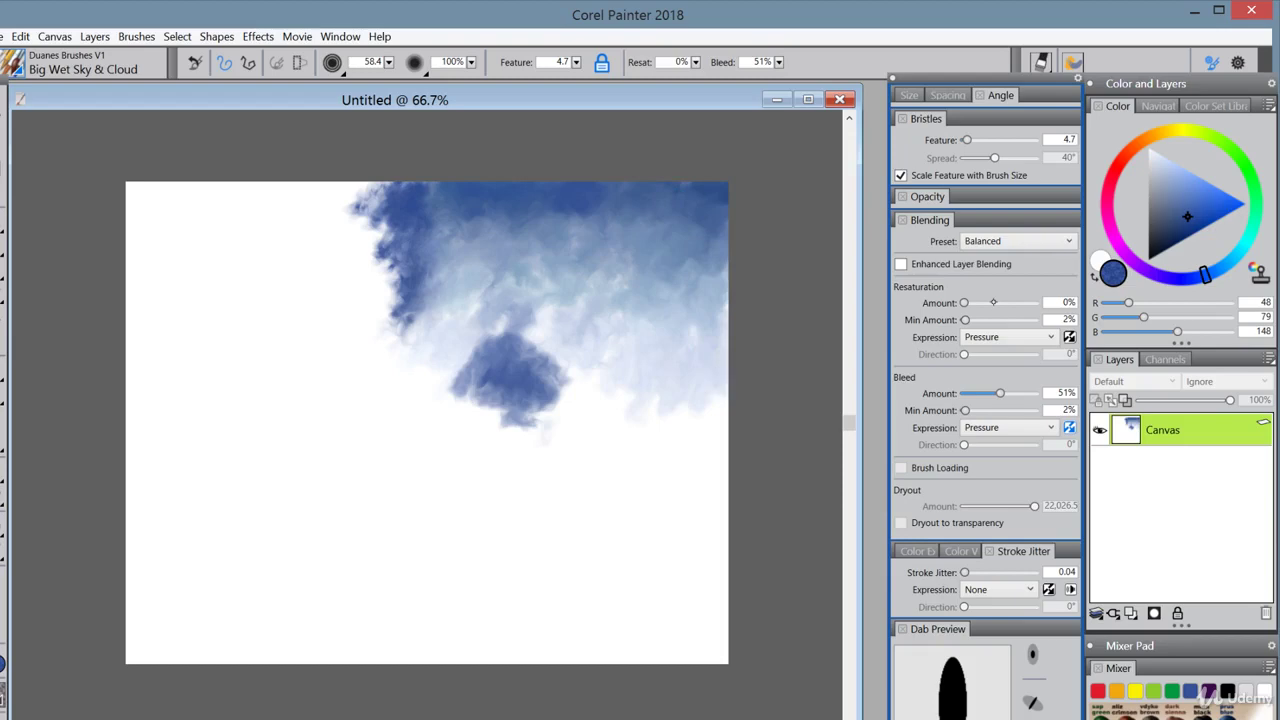
Step: Set Resaturation to 54% and Bleed to 24%, then brush a test stroke across the clouds
click(990, 303)
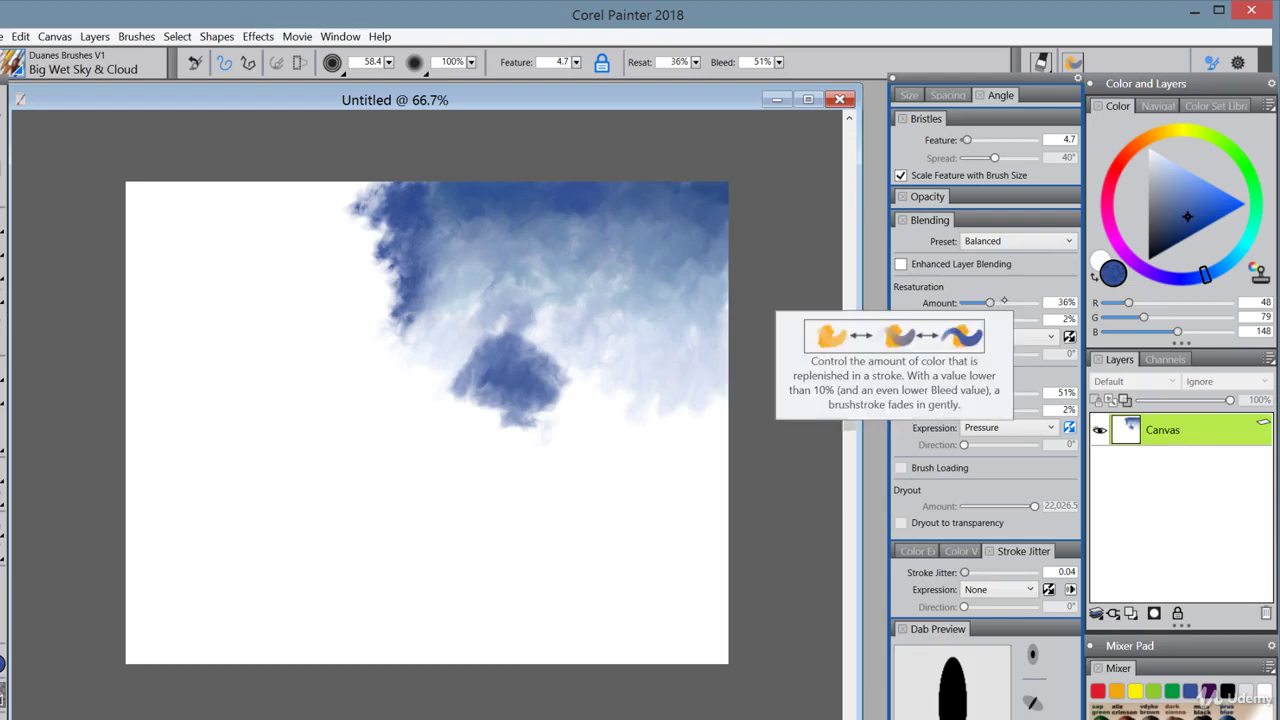
click(1003, 303)
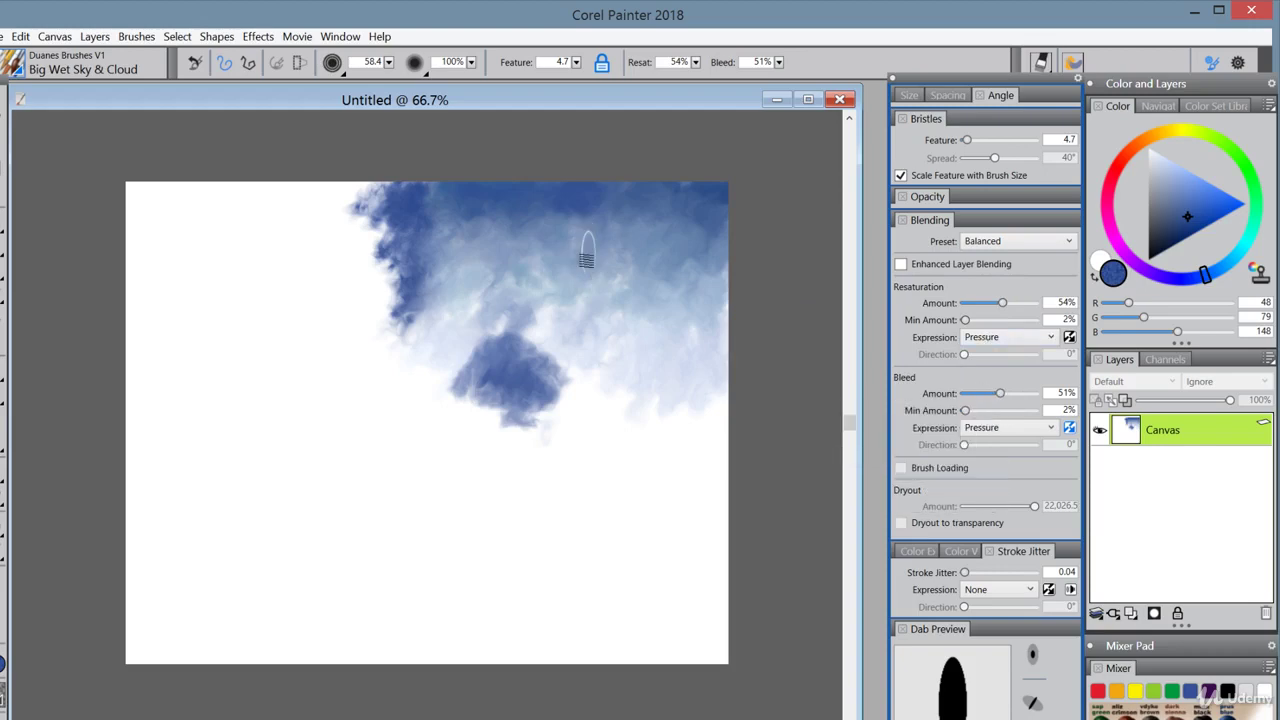
click(980, 393)
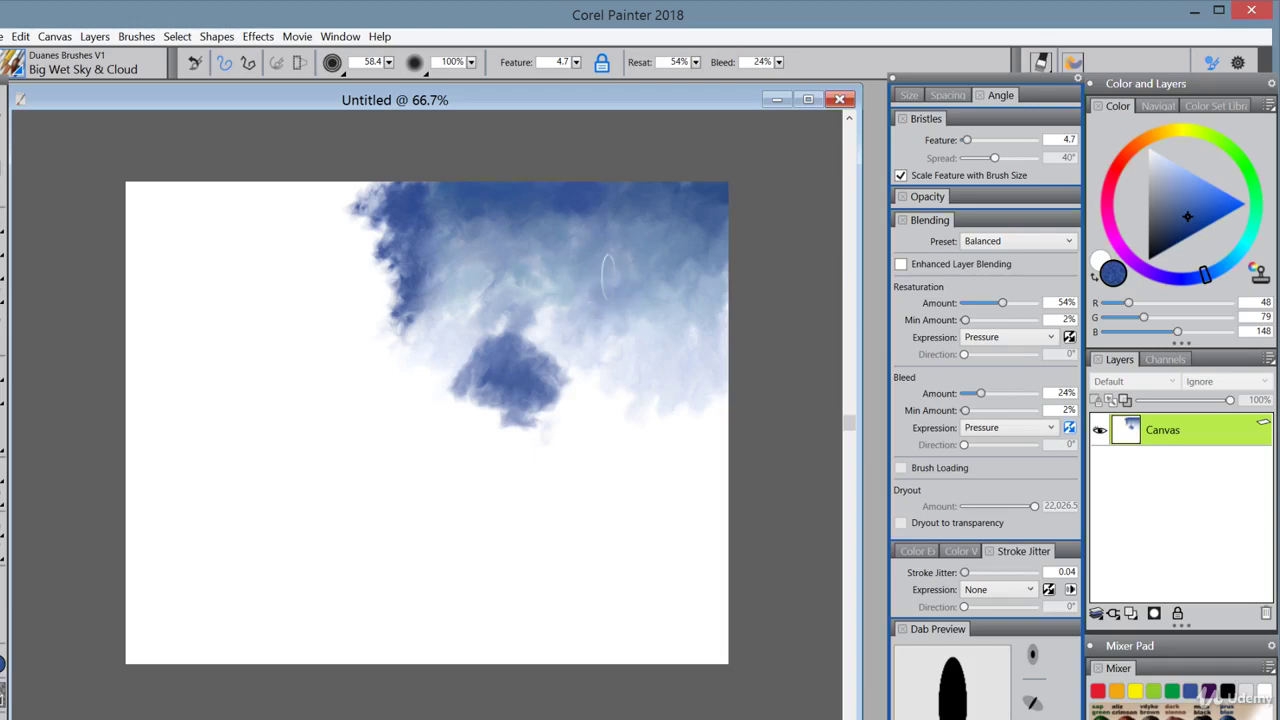
drag(604, 314, 652, 334)
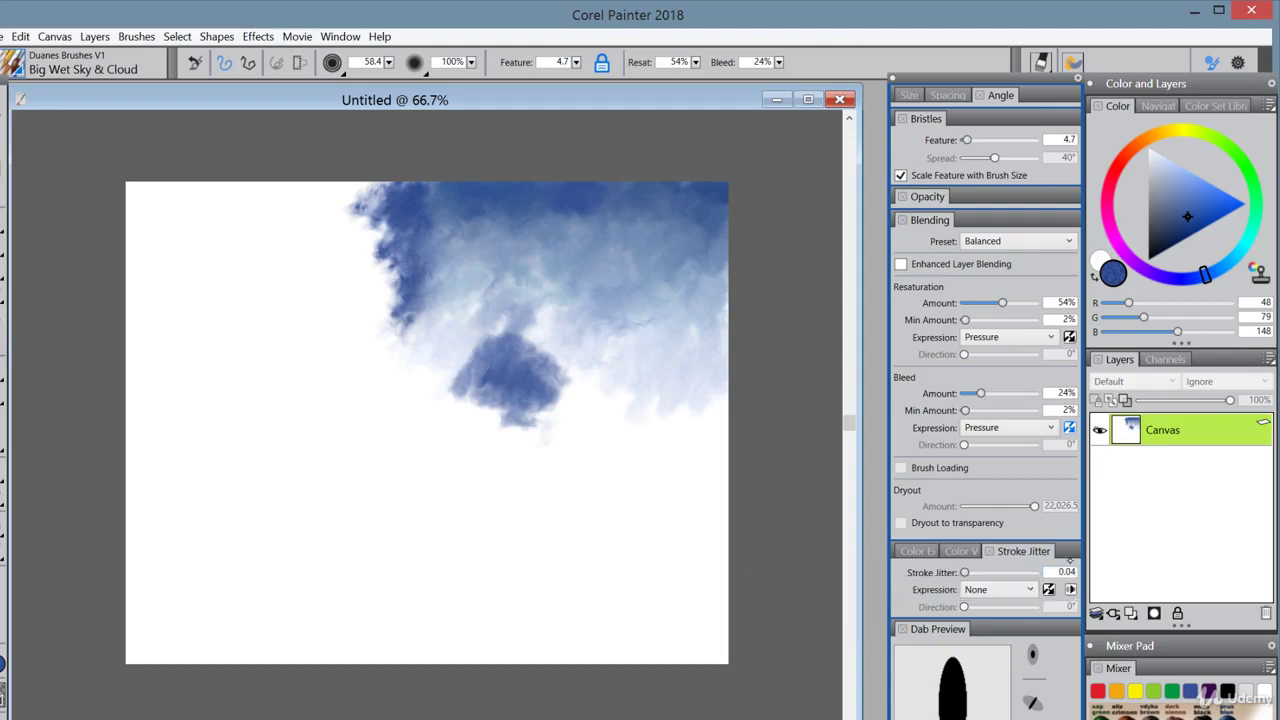
Step: Paint a cloud right of the blue blob, raise Stroke Jitter to 0.18, and dab below it
mouse_move(636, 345)
mouse_down()
mouse_move(646, 381)
mouse_move(660, 335)
mouse_move(662, 405)
mouse_move(676, 422)
mouse_move(664, 453)
mouse_move(699, 431)
mouse_move(686, 416)
mouse_move(661, 421)
mouse_move(677, 400)
mouse_move(665, 359)
mouse_move(676, 393)
mouse_move(713, 360)
mouse_move(656, 336)
mouse_move(684, 439)
mouse_move(660, 444)
mouse_move(640, 370)
mouse_move(666, 340)
mouse_up()
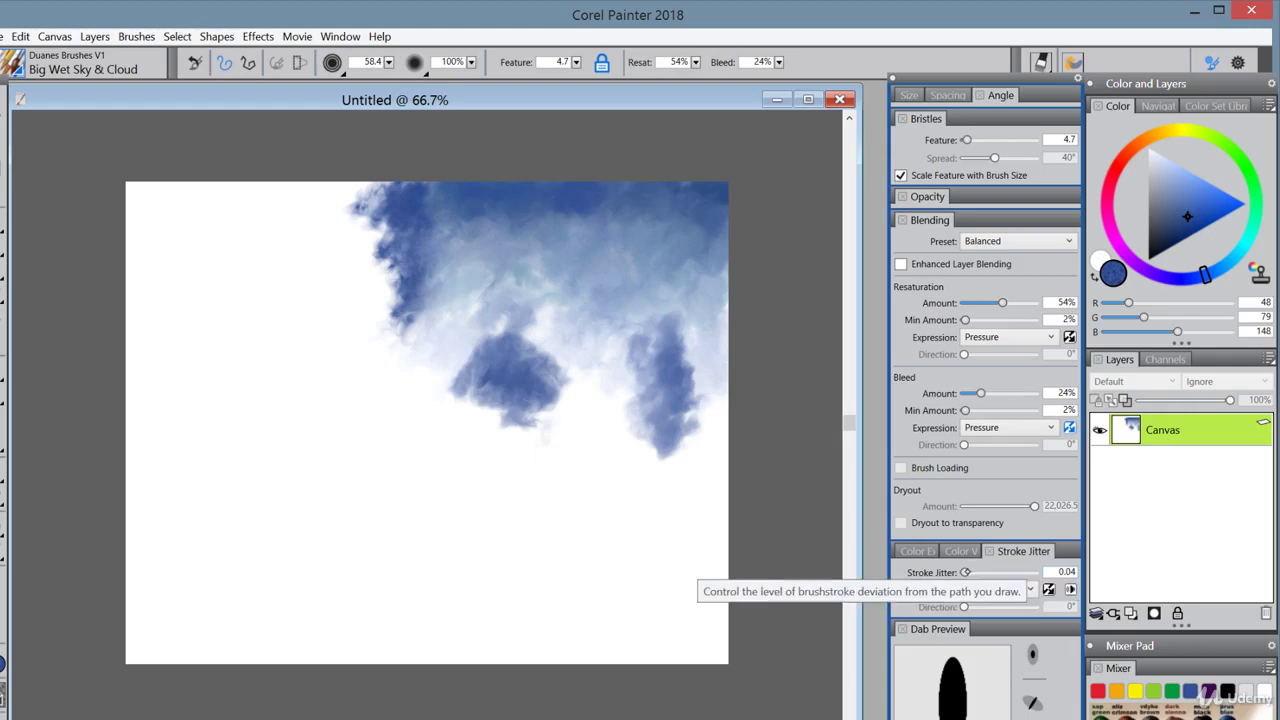
drag(966, 572, 967, 572)
mouse_move(628, 512)
mouse_down()
mouse_move(662, 486)
mouse_move(654, 514)
mouse_move(694, 484)
mouse_move(722, 476)
mouse_up()
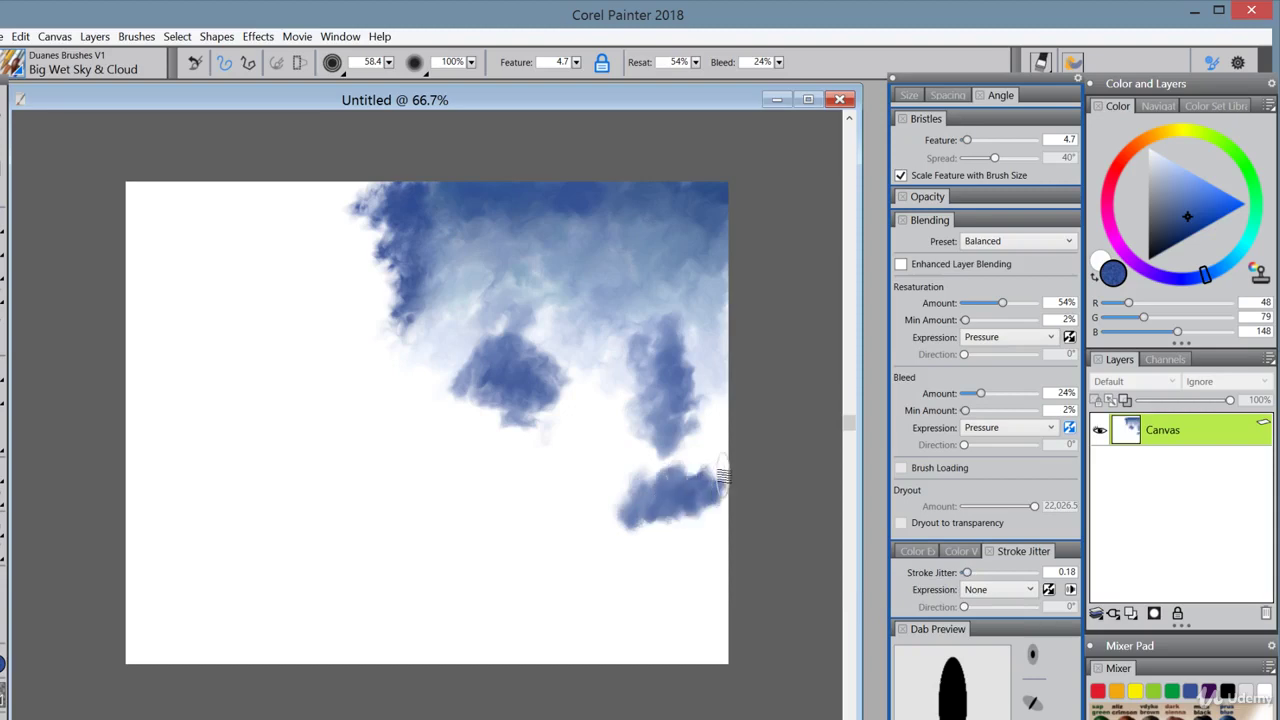
Step: Raise Stroke Jitter to 0.59 then 1.92, painting lower-right dabs and a long leftward jittery stroke
drag(966, 572, 974, 572)
mouse_move(596, 540)
mouse_down()
mouse_move(596, 487)
mouse_move(599, 503)
mouse_move(579, 512)
mouse_move(592, 536)
mouse_move(600, 528)
mouse_move(610, 568)
mouse_move(627, 556)
mouse_move(576, 578)
mouse_move(595, 495)
mouse_up()
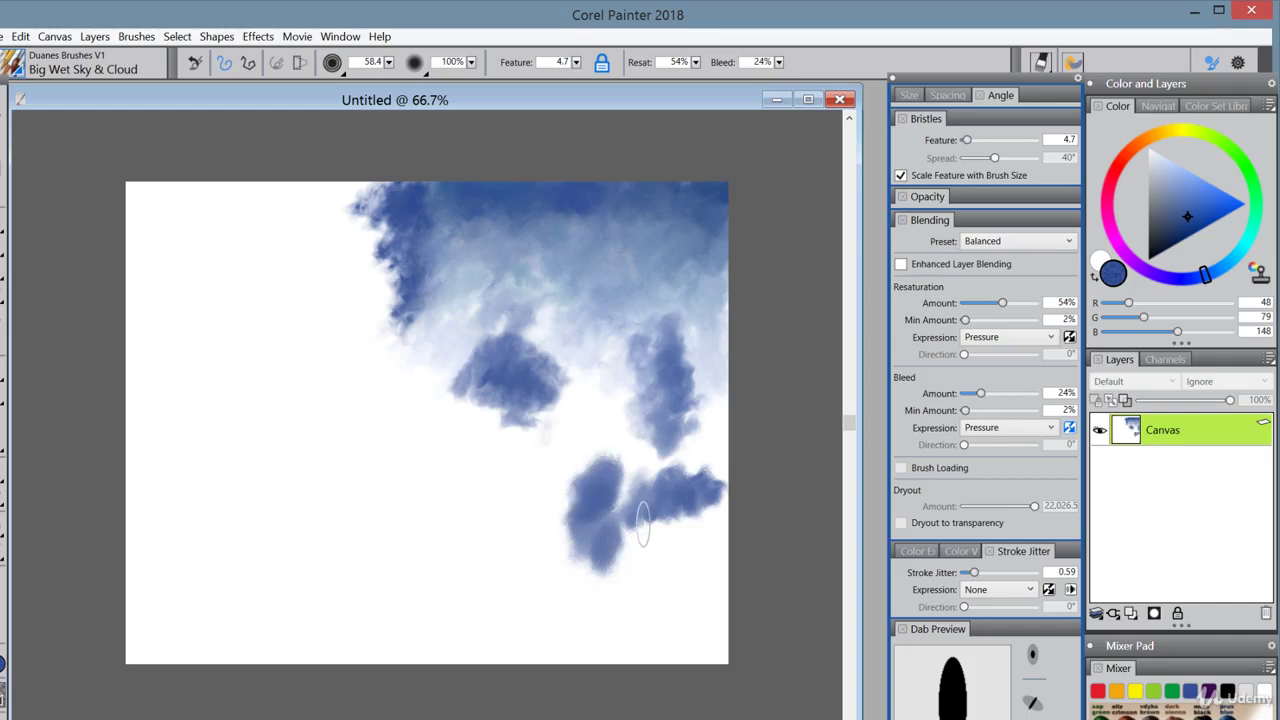
mouse_move(596, 495)
mouse_down()
mouse_move(580, 523)
mouse_move(617, 577)
mouse_up()
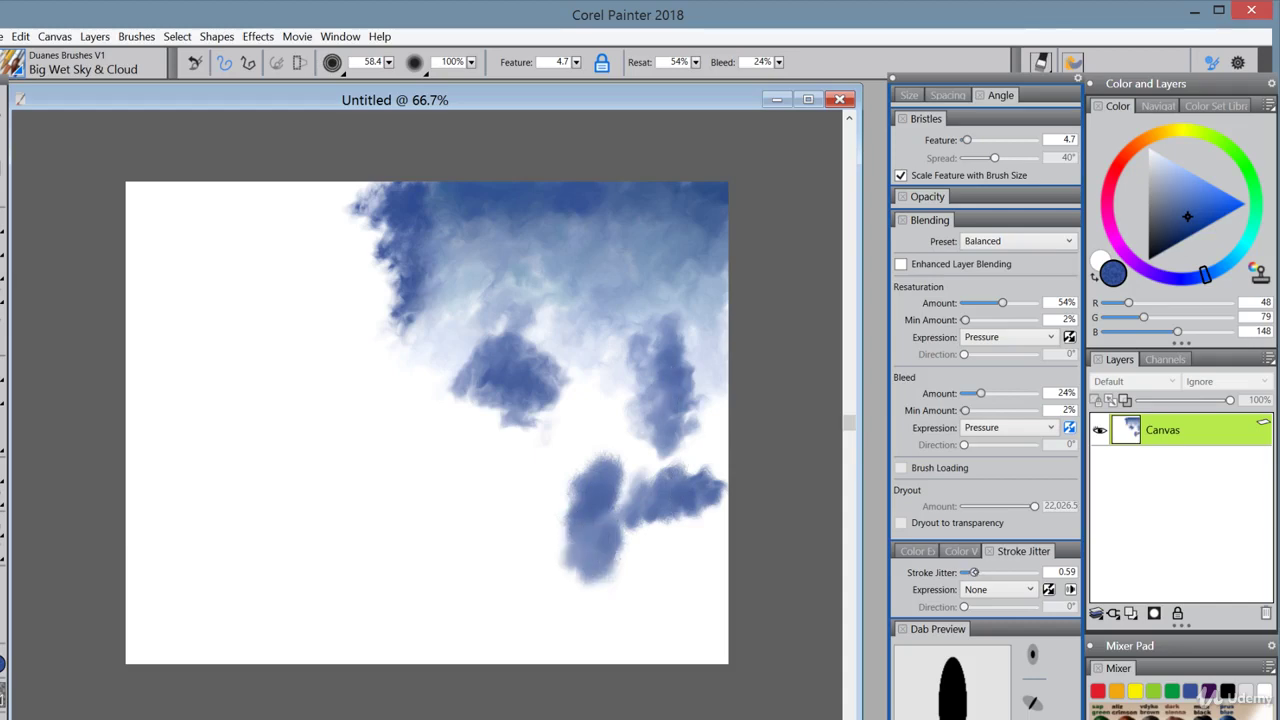
drag(974, 572, 997, 572)
mouse_move(560, 578)
mouse_down()
mouse_move(513, 505)
mouse_move(442, 510)
mouse_move(411, 487)
mouse_move(317, 487)
mouse_move(271, 517)
mouse_up()
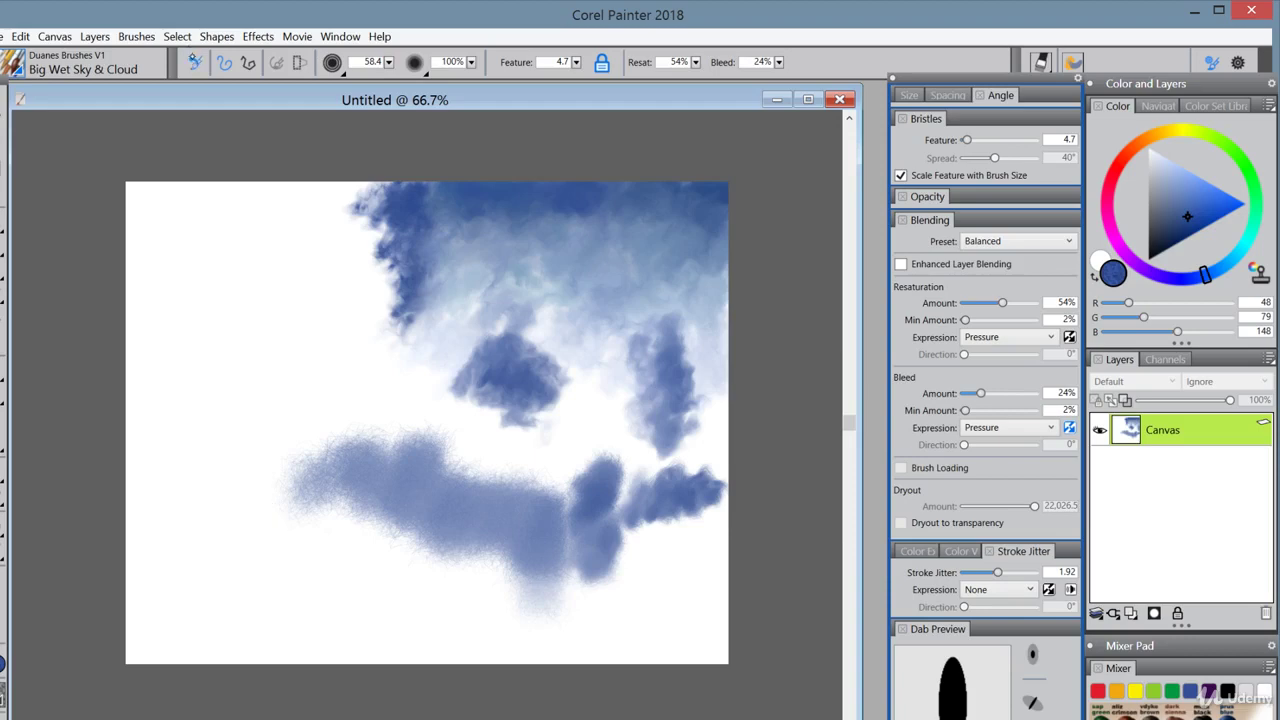
Step: Reset the brush variant (Stroke Jitter back to 0.04) and paint a dark blue dab between the clouds
click(194, 61)
mouse_move(585, 430)
mouse_down()
mouse_move(571, 423)
mouse_move(578, 438)
mouse_up()
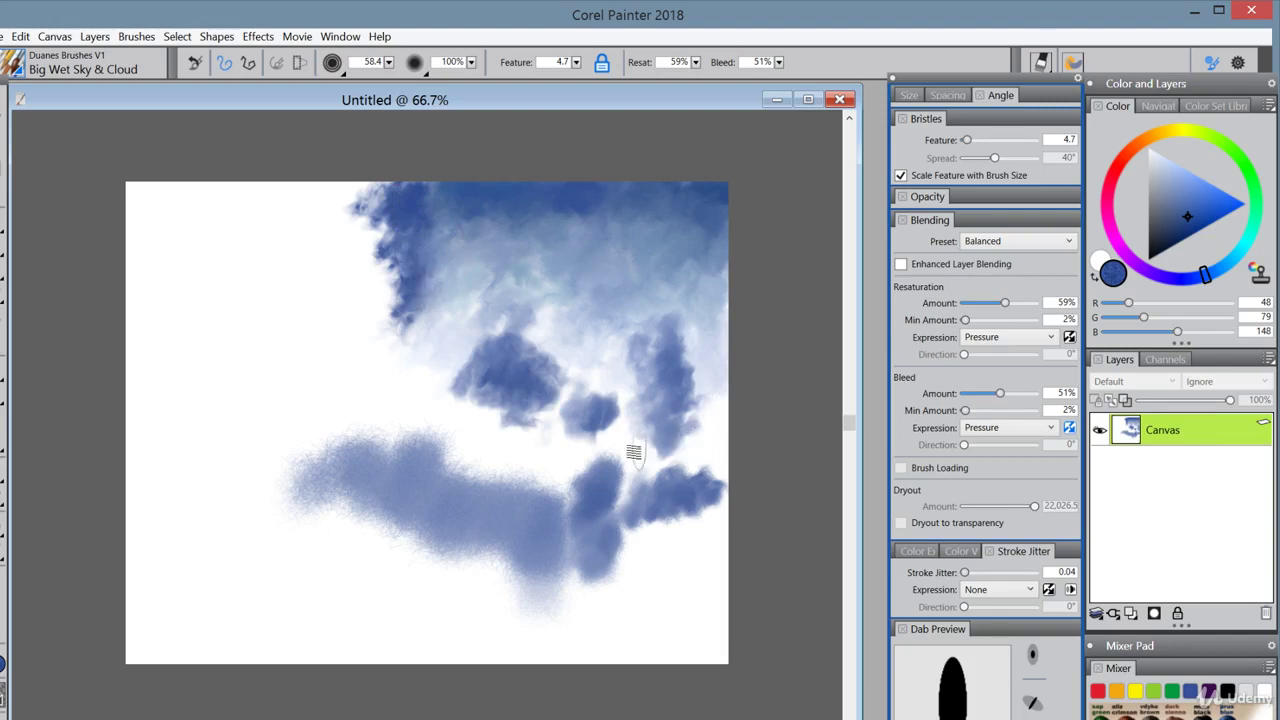
Step: Paint pale-blue strokes down the upper cloud's left edge and add a darker blue puff mid-sky
mouse_move(429, 357)
mouse_down()
mouse_move(380, 333)
mouse_move(379, 310)
mouse_move(350, 340)
mouse_move(355, 310)
mouse_move(338, 316)
mouse_move(327, 299)
mouse_move(291, 312)
mouse_move(373, 238)
mouse_move(362, 262)
mouse_move(387, 270)
mouse_move(384, 296)
mouse_move(361, 233)
mouse_move(339, 281)
mouse_up()
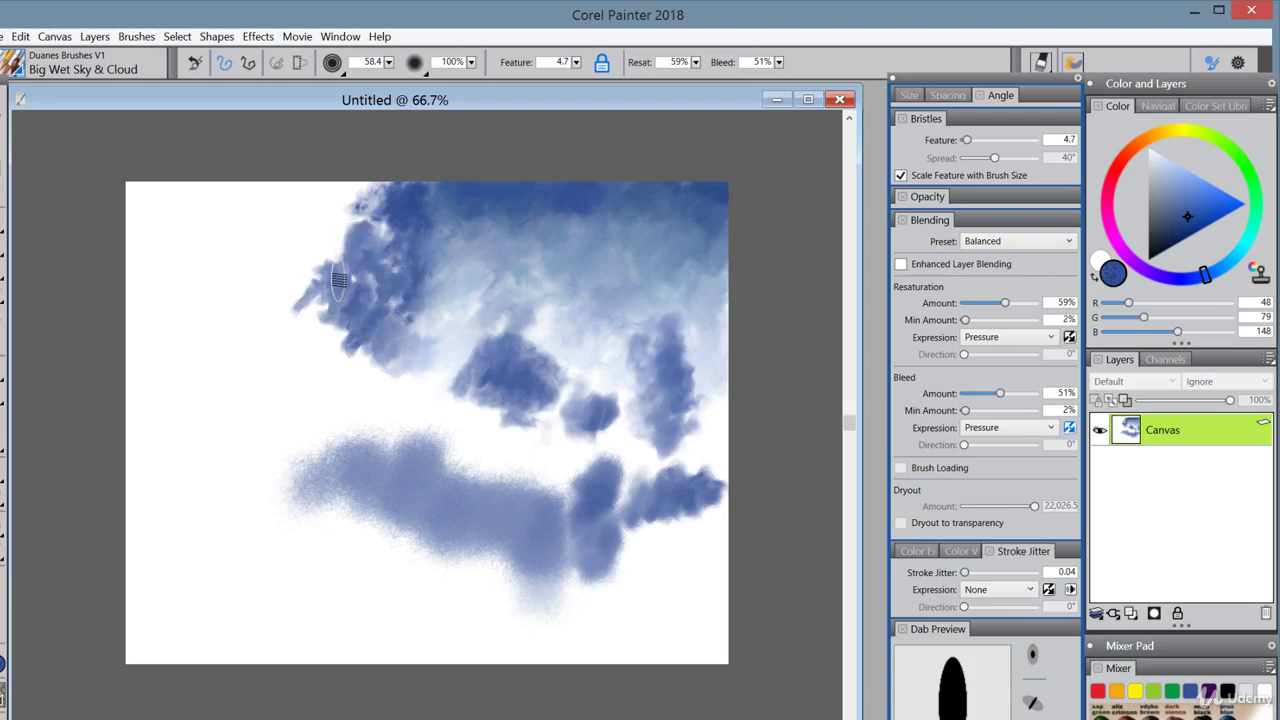
mouse_move(339, 281)
mouse_down()
mouse_move(285, 331)
mouse_move(345, 335)
mouse_move(341, 390)
mouse_up()
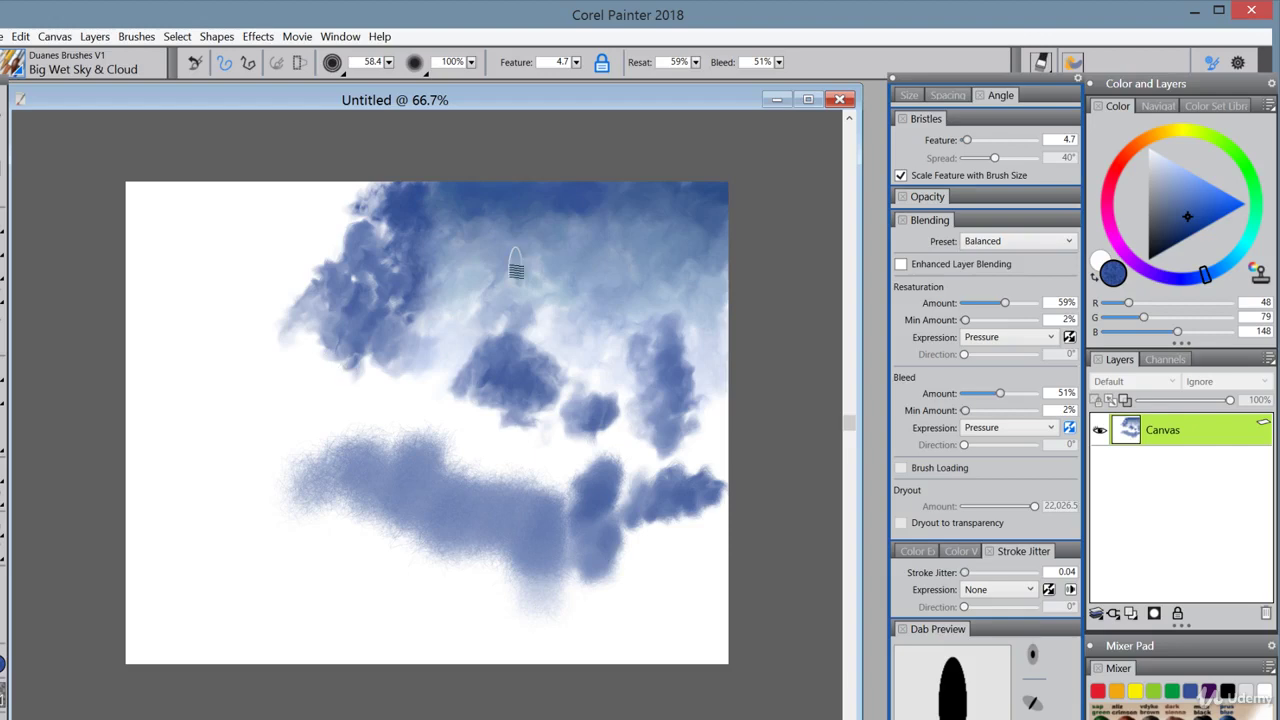
mouse_move(516, 265)
mouse_down()
mouse_move(537, 312)
mouse_move(553, 315)
mouse_move(550, 295)
mouse_move(580, 300)
mouse_up()
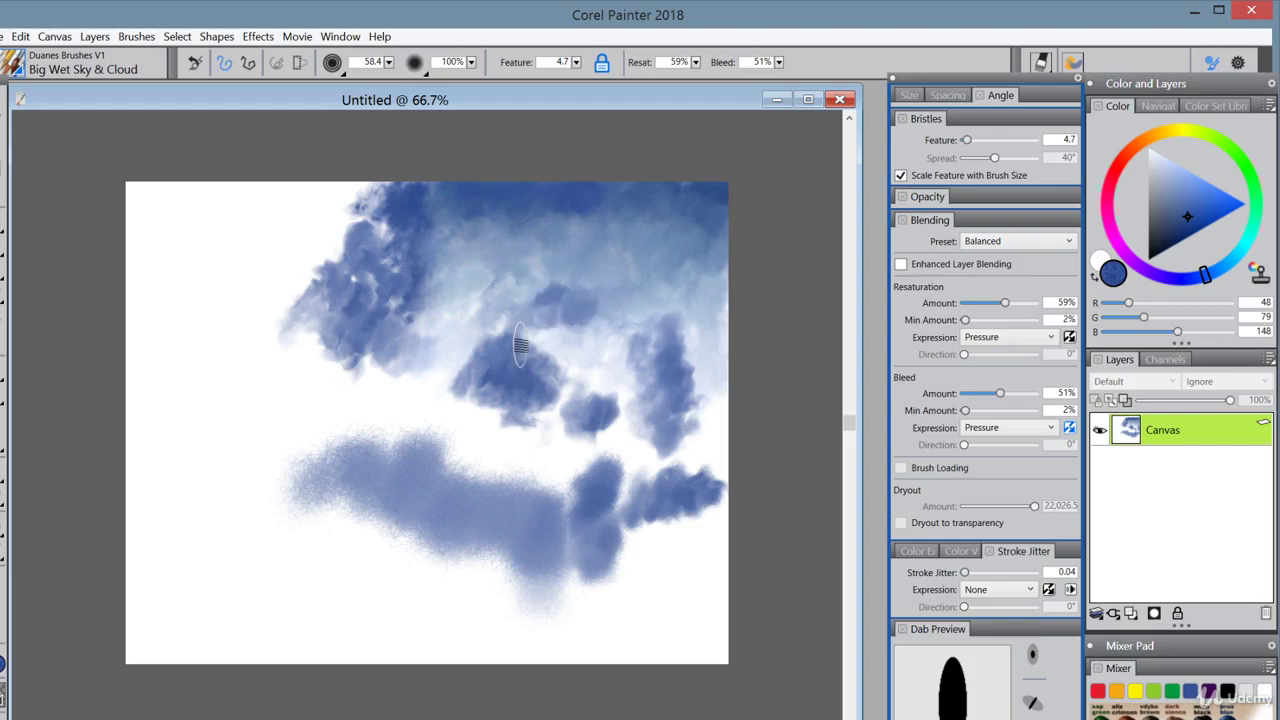